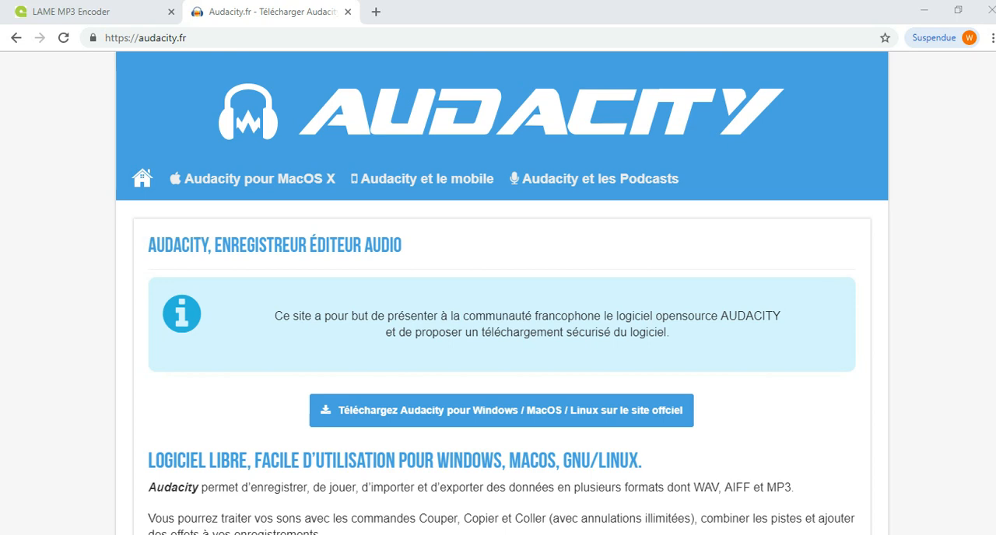
- Look over the Audacity download page on audacity.fr and the LAME MP3 encoder site at lame.sourceforge.net
key("ctrl+l")
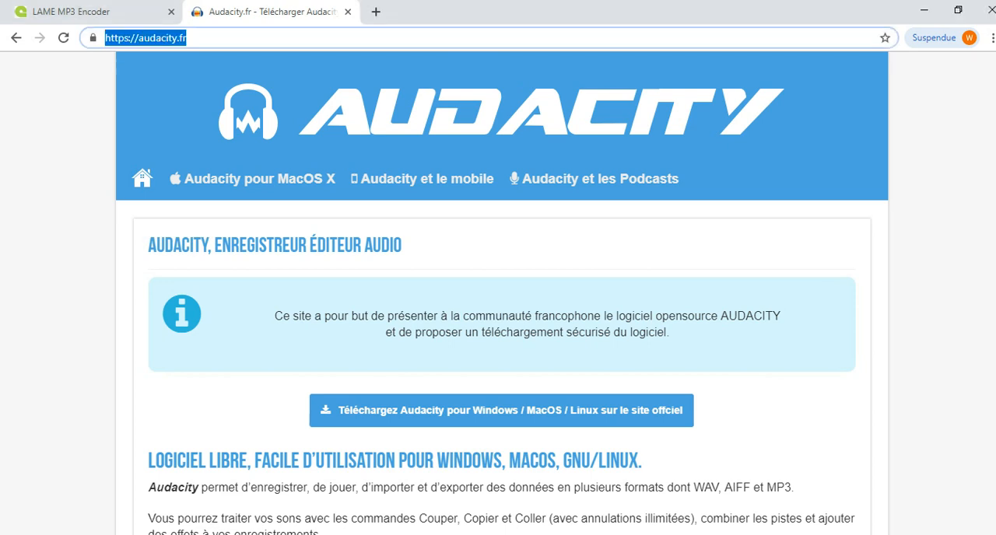
scroll(502, 293, "down", 1)
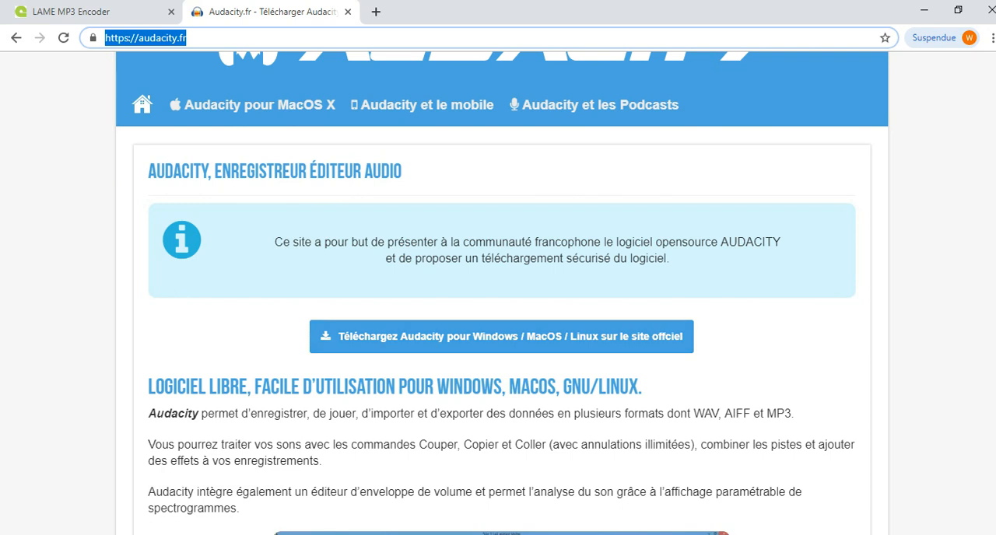
scroll(501, 311, "down", 5)
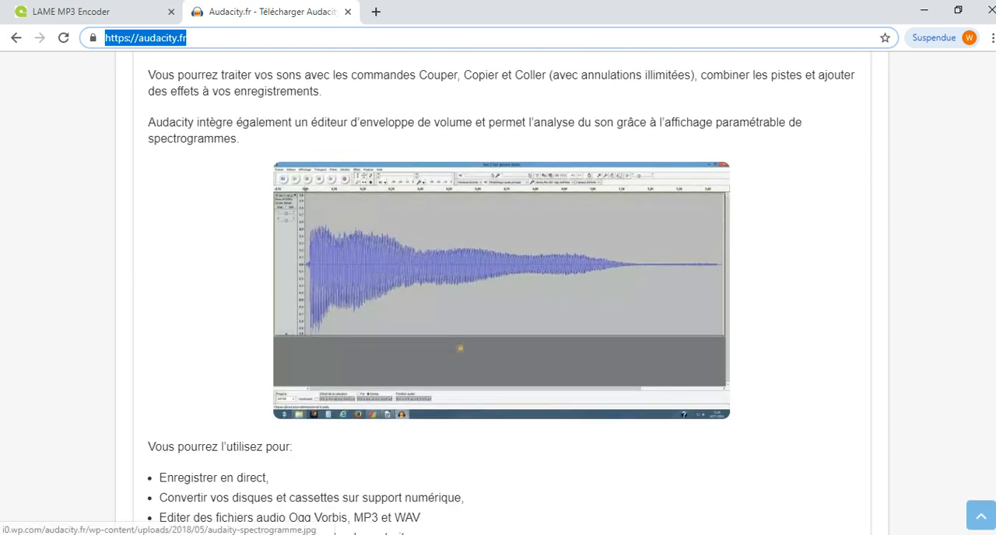
scroll(460, 349, "up", 3)
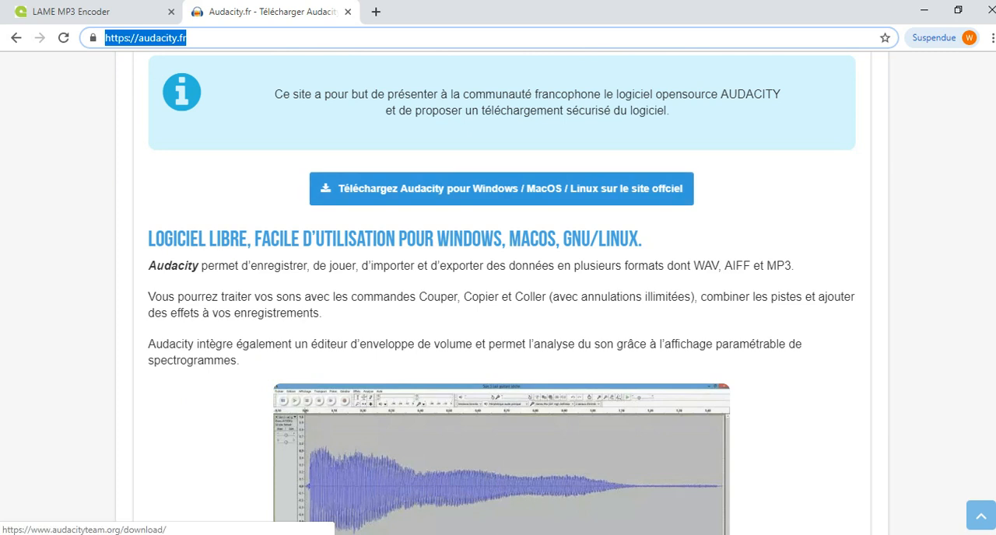
left_click(101, 12)
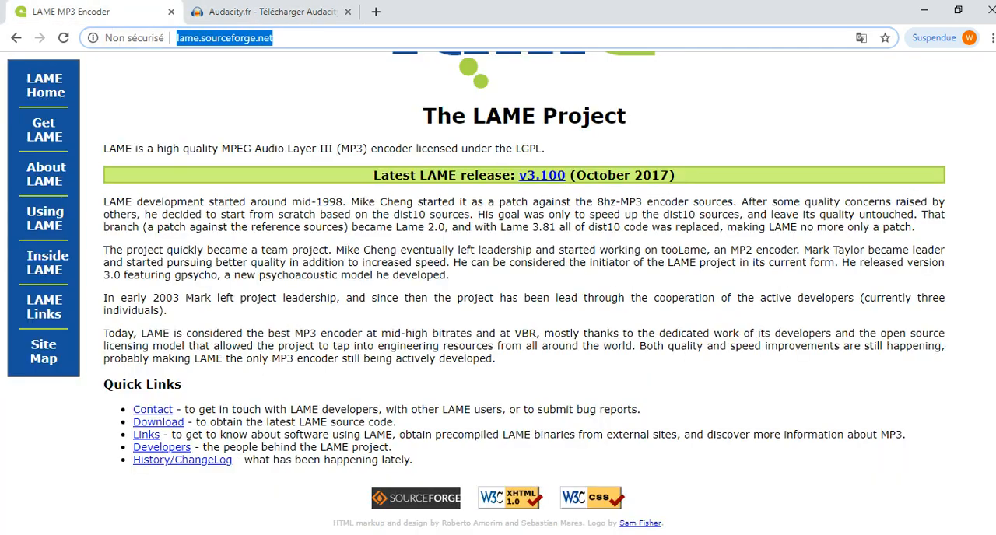
left_click(274, 38)
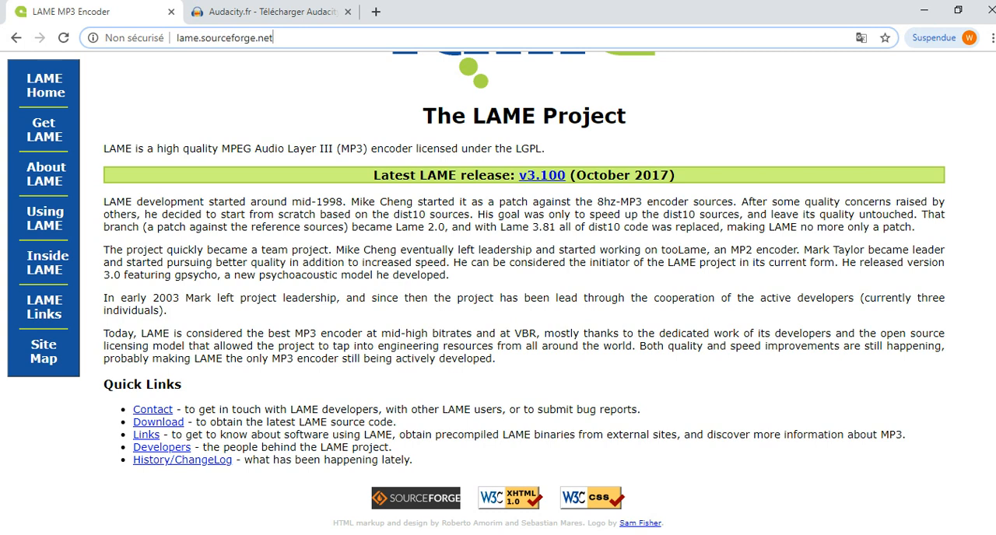
left_click_drag(274, 37, 173, 37)
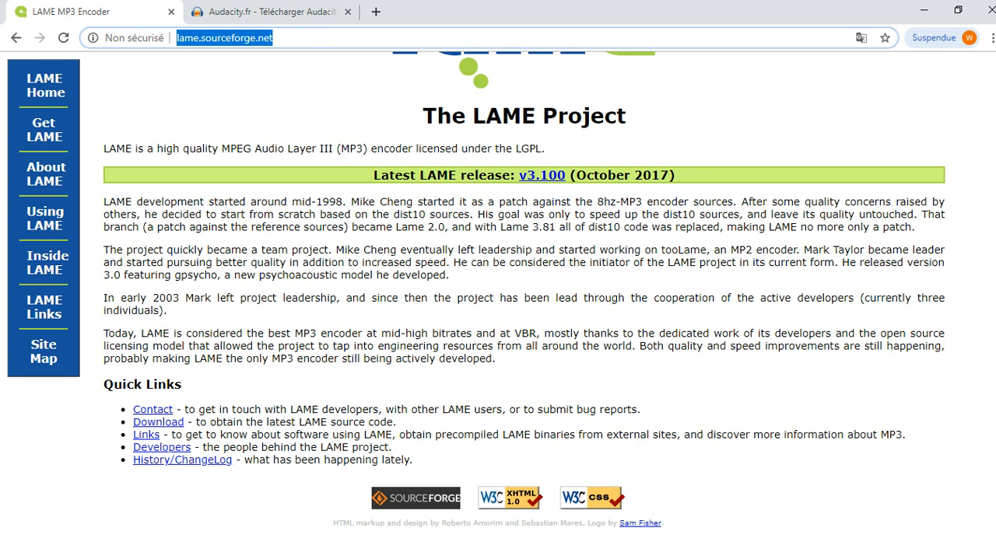
scroll(523, 296, "up", 2)
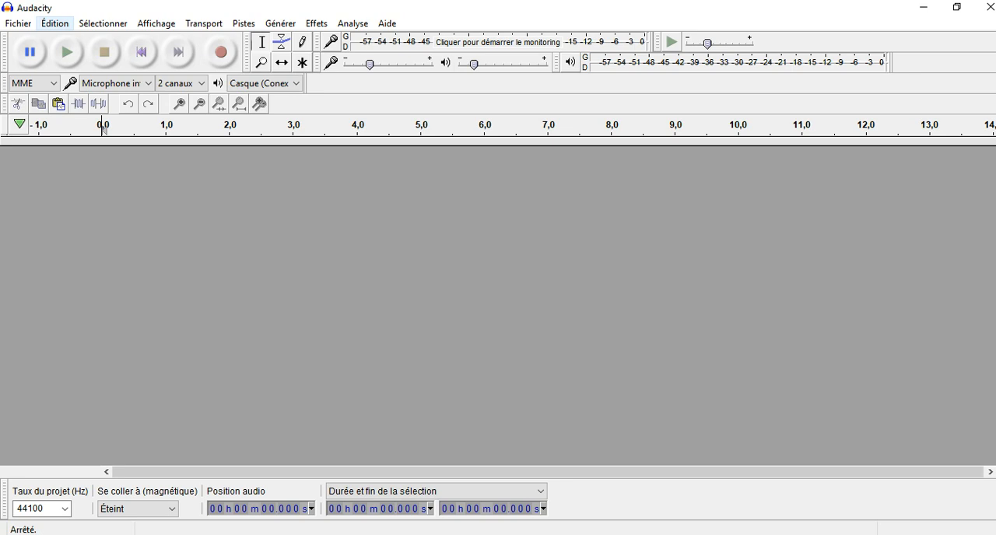
- Switch to Audacity and set the default track display mode to Spectrogramme in the Pistes preferences
left_click(54, 23)
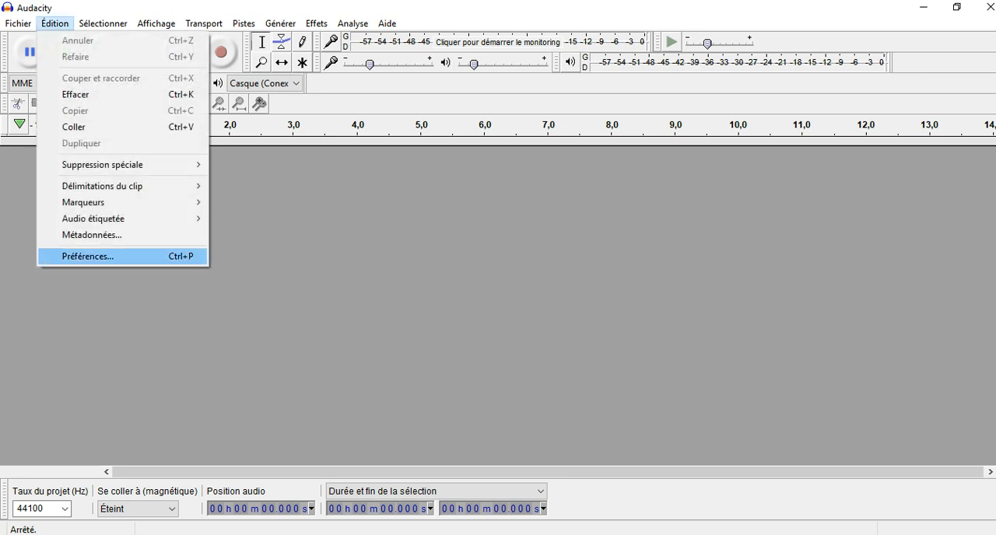
left_click(87, 256)
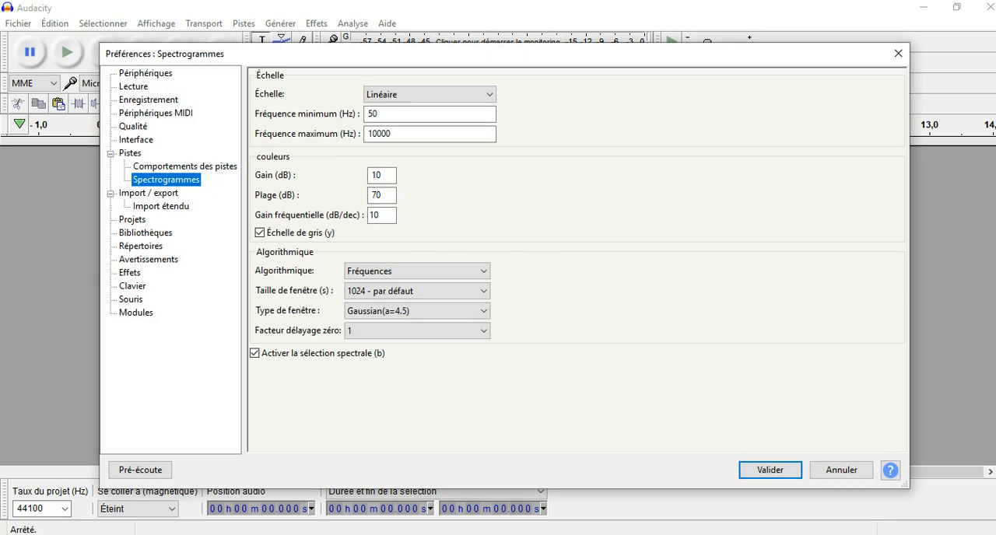
left_click(129, 153)
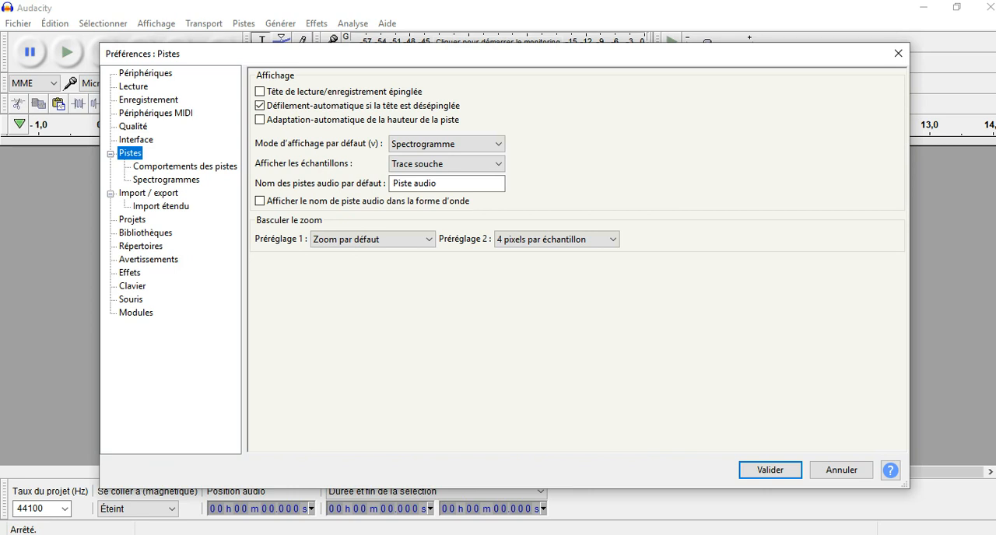
left_click(446, 144)
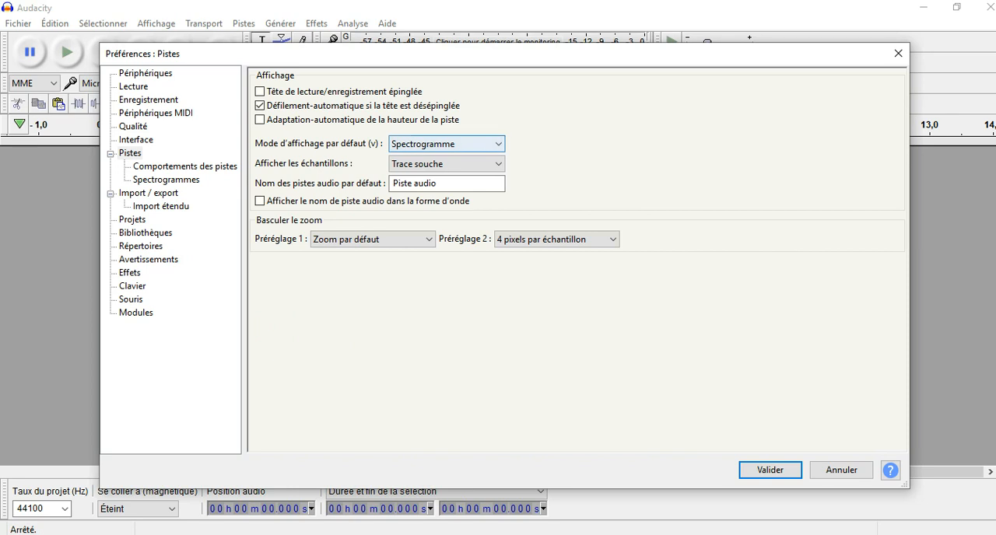
left_click(447, 144)
left_click(447, 182)
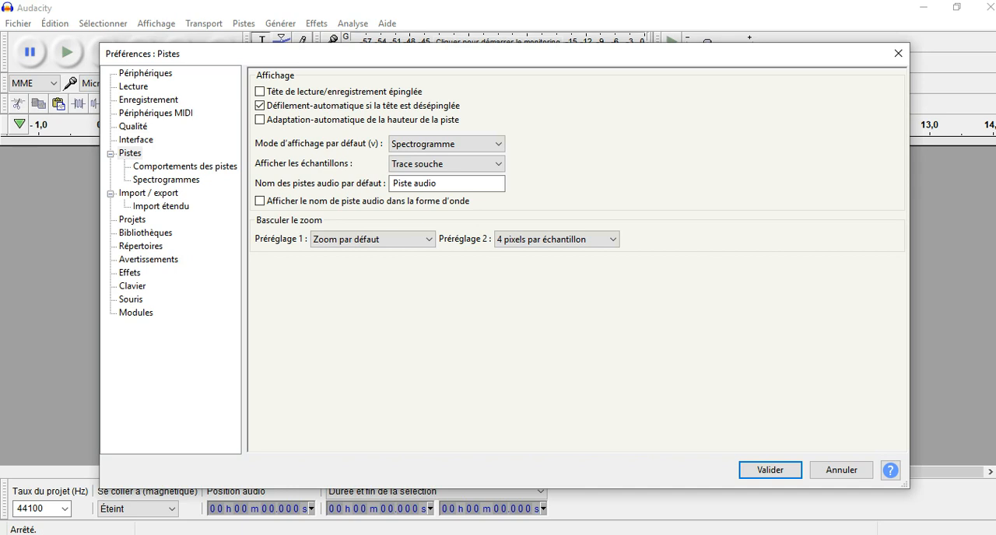
- Examine the spectrogram preferences for minimum frequency, gain, range and frequency gain
left_click(166, 180)
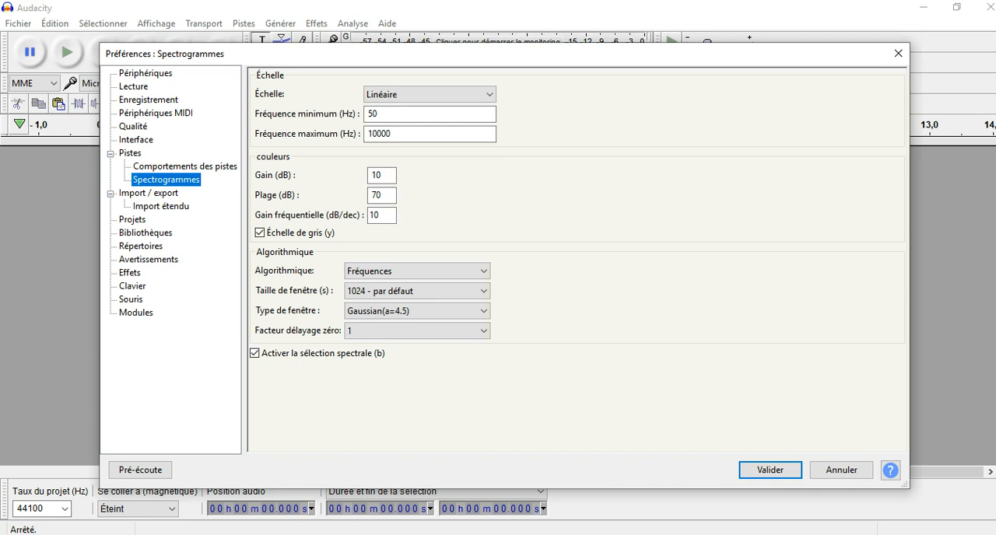
left_click(381, 114)
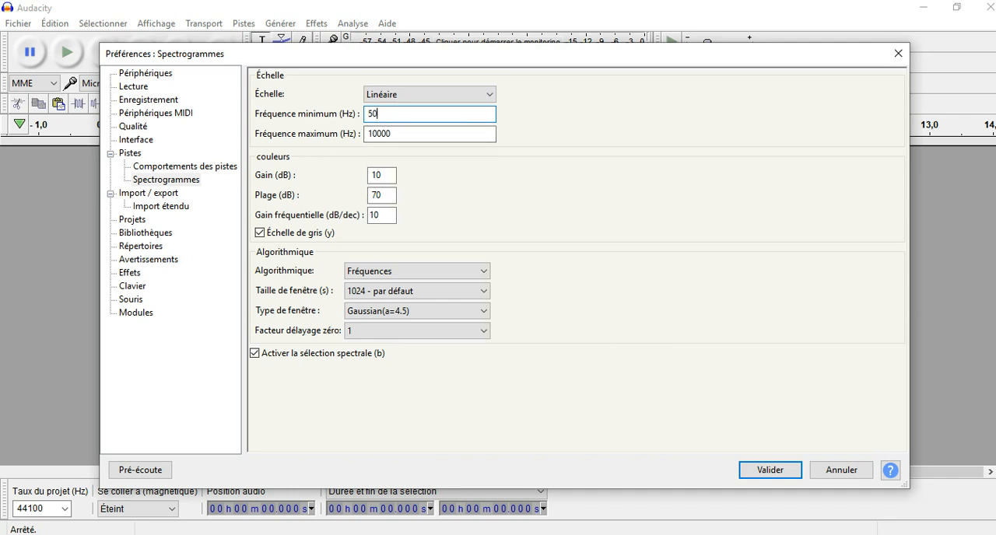
left_click_drag(384, 176, 370, 176)
left_click(383, 196)
double_click(381, 195)
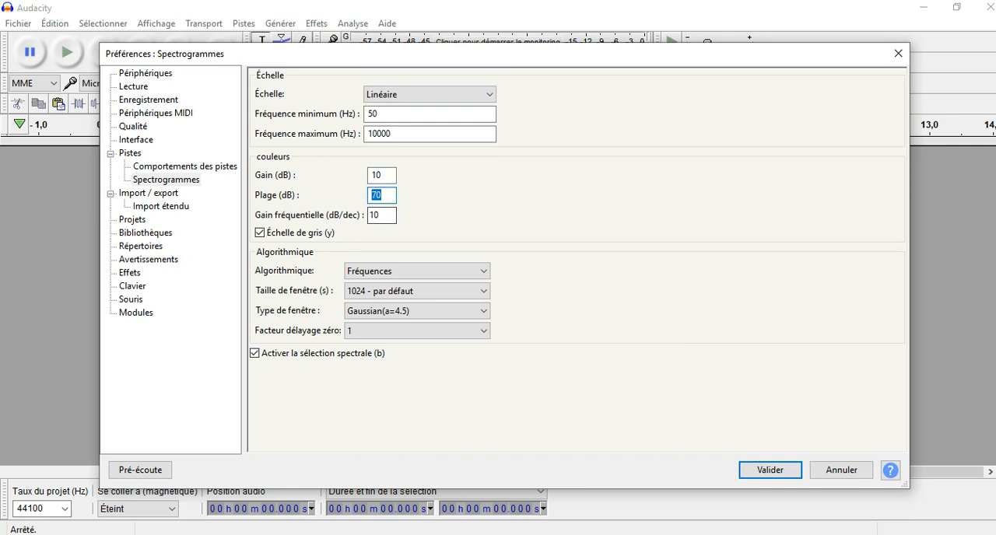
key("Tab")
left_click(380, 215)
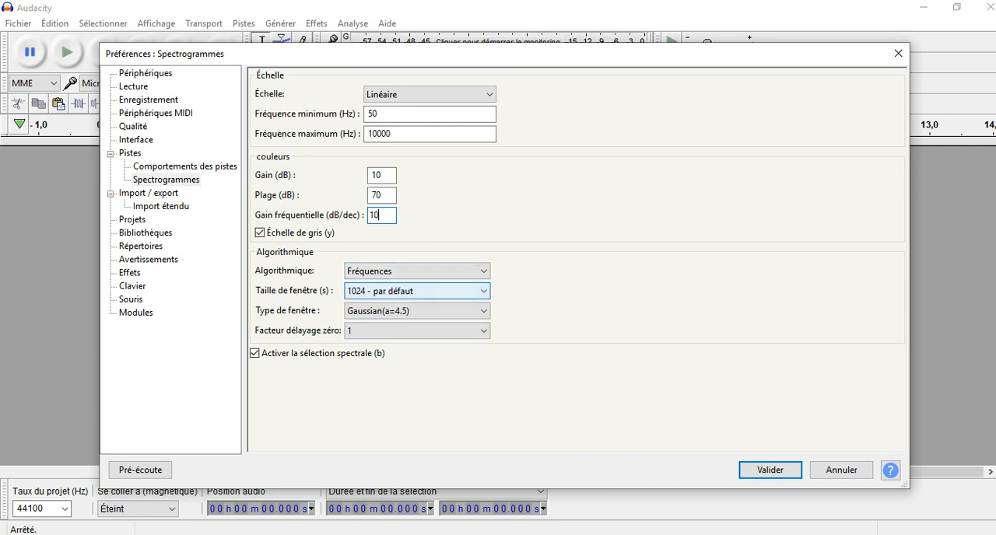
- Choose Gaussian(a=4.5) as the spectrogram window type, review the available window sizes and apply the preferences
left_click(417, 311)
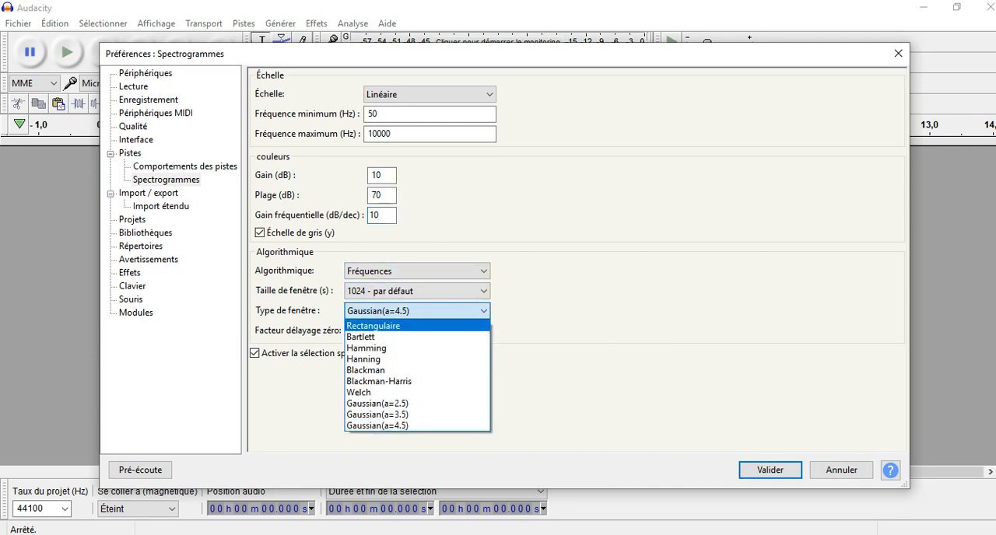
left_click(417, 425)
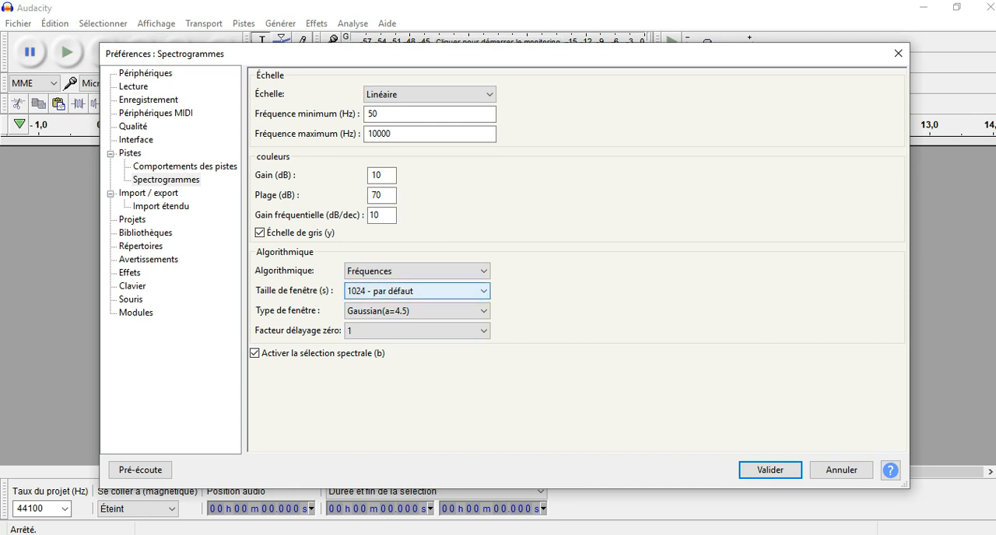
left_click(416, 291)
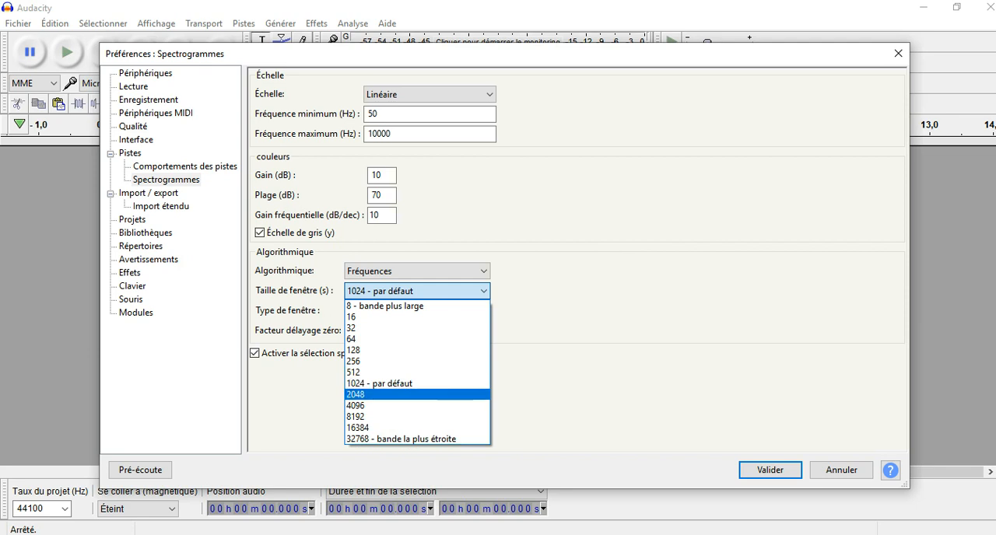
key("Escape")
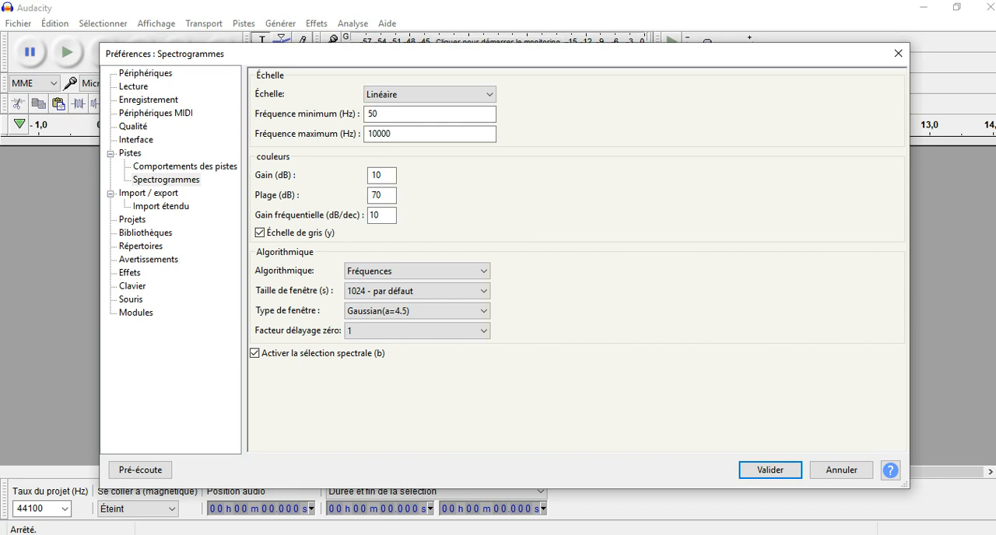
left_click(771, 470)
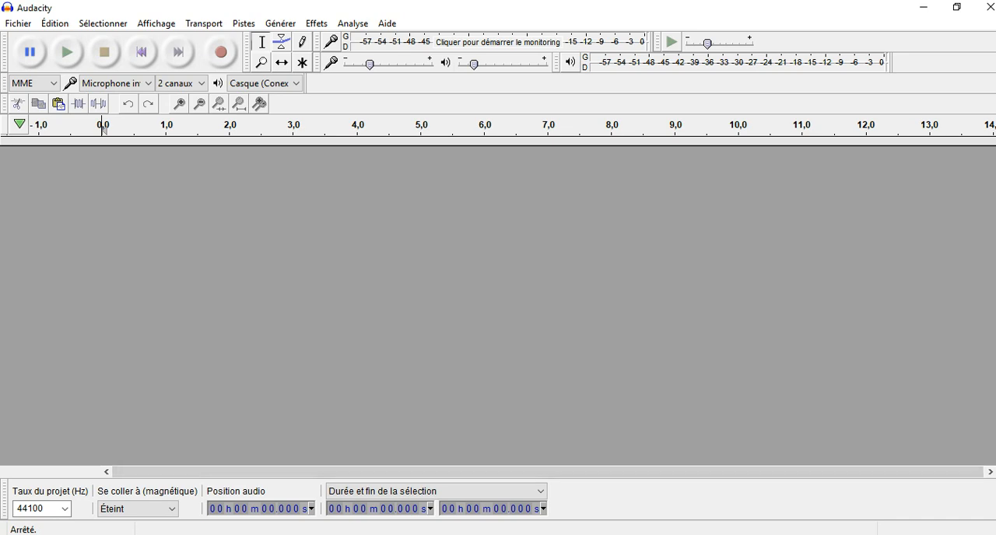
- Open the audio file 59e - Pipit maritime from the 59 - Pipits folder
left_click(18, 23)
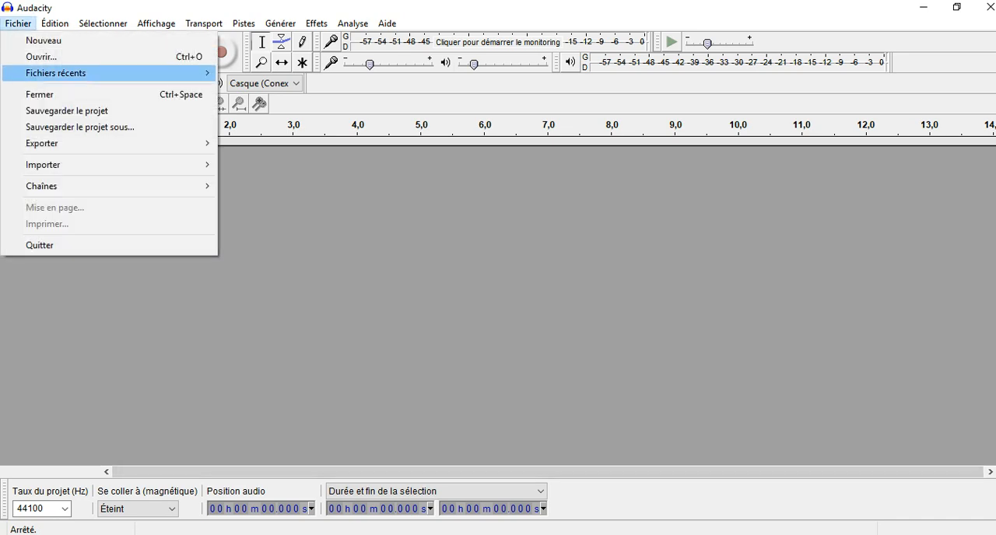
left_click(43, 57)
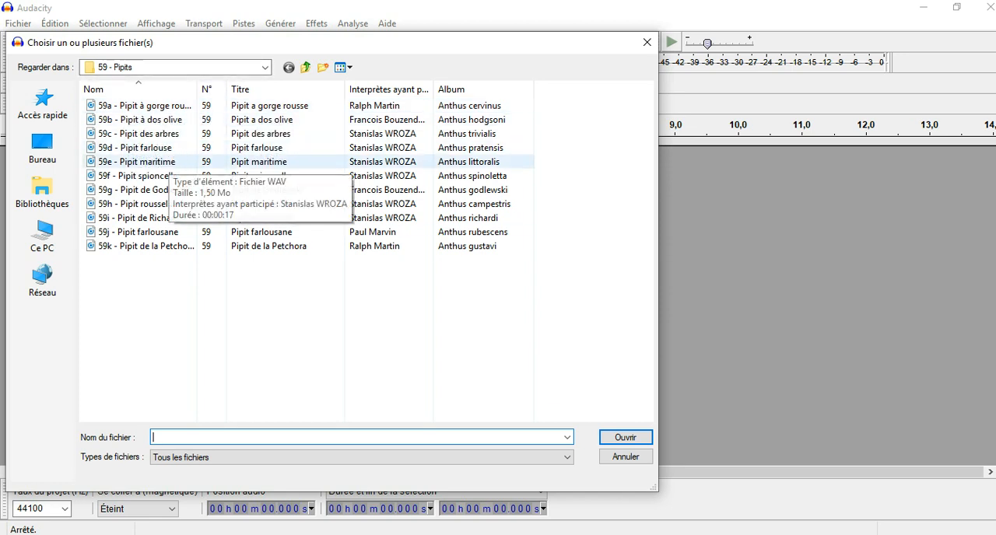
left_click(168, 162)
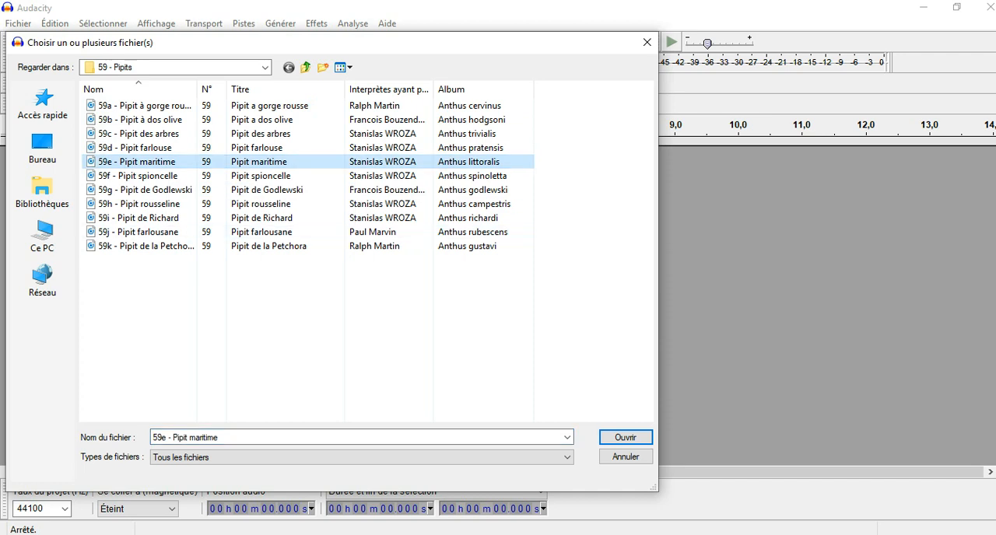
left_click(625, 437)
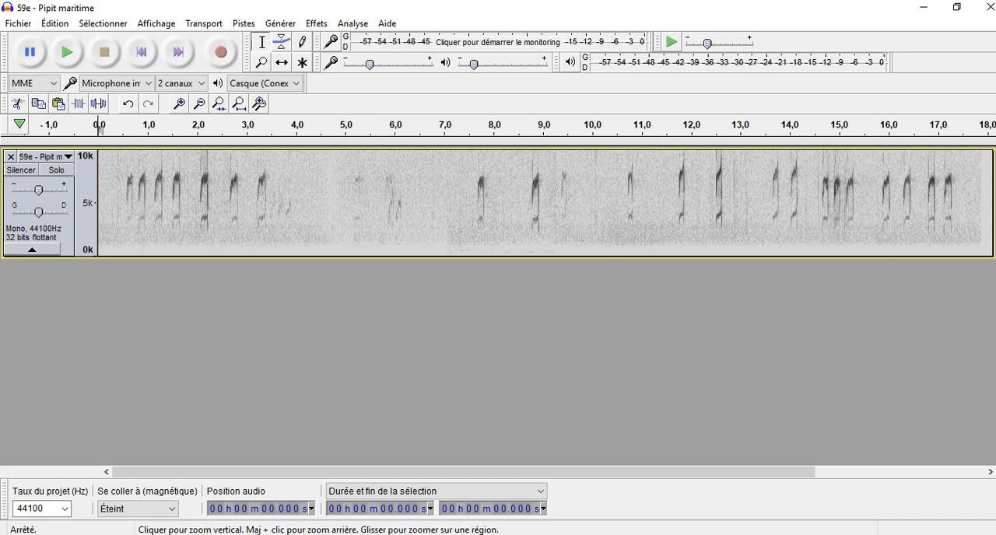
- Switch the Pipit maritime track to the Forme d'onde view and back to Spectrogramme
left_click(43, 156)
left_click(71, 266)
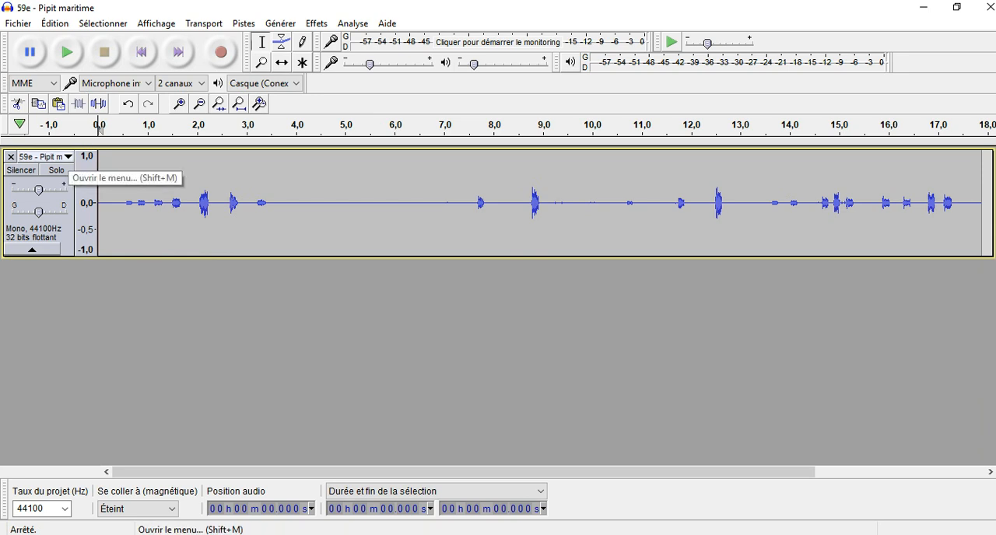
left_click(59, 156)
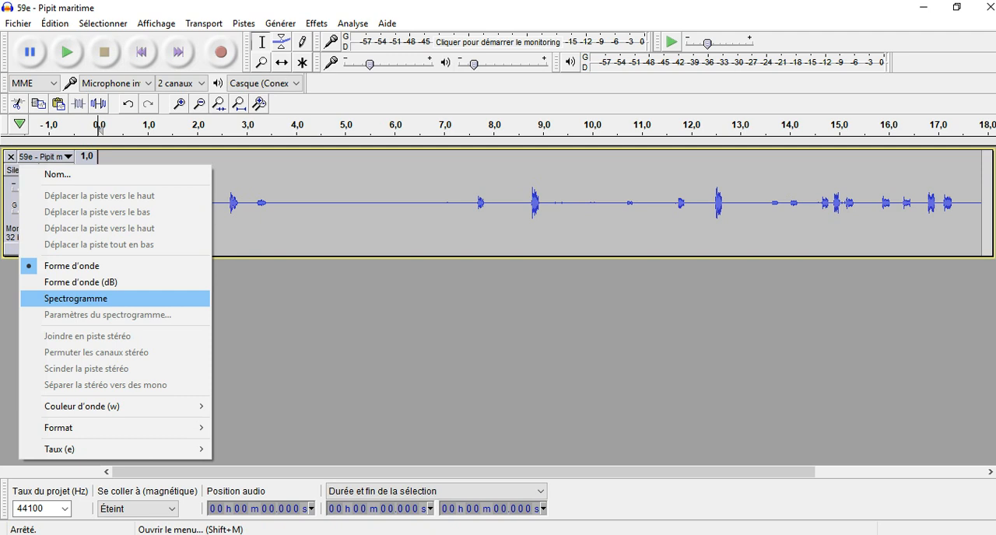
left_click(75, 299)
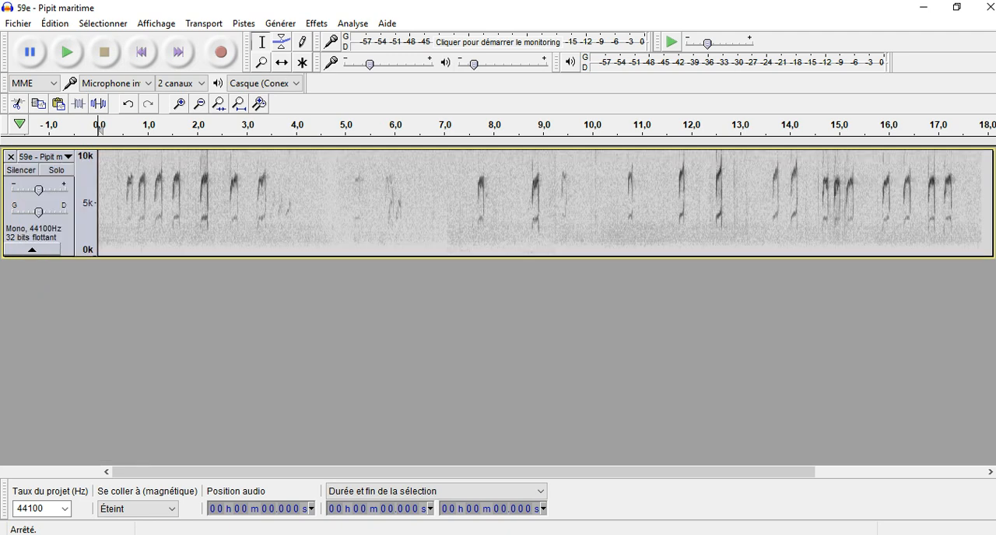
- Enlarge the track's height to fill the workspace and zoom in twice on the spectrogram's time axis
left_click_drag(498, 256, 498, 465)
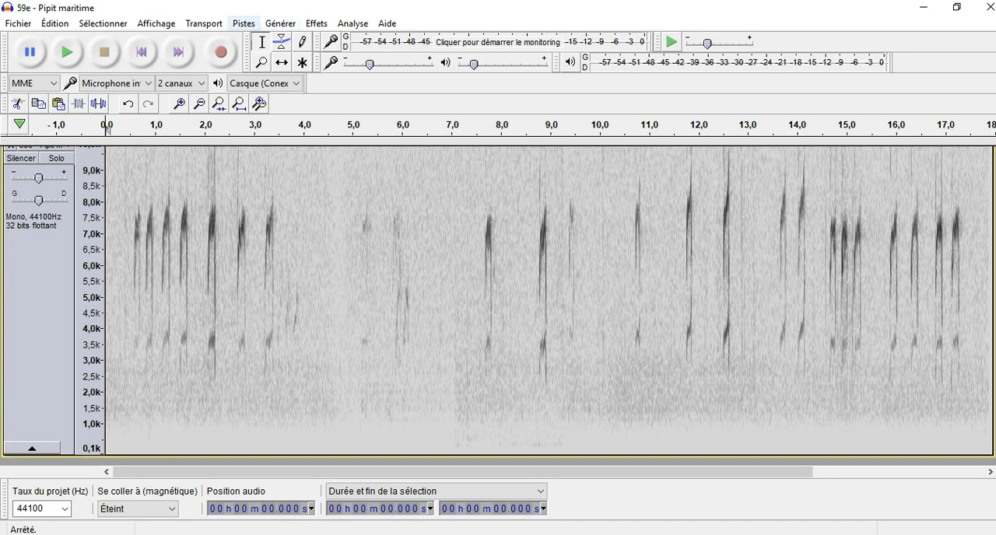
left_click(156, 24)
mouse_move(179, 40)
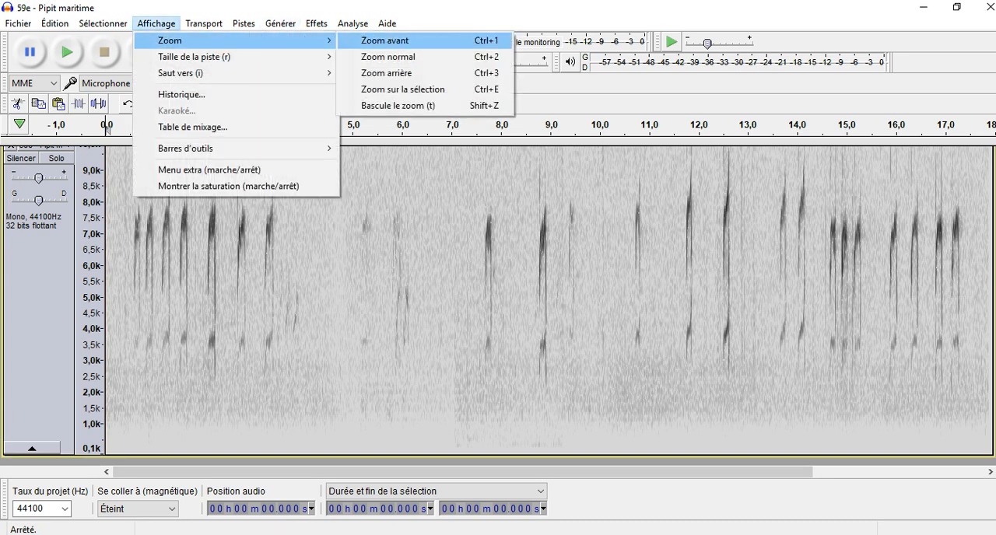
left_click(385, 41)
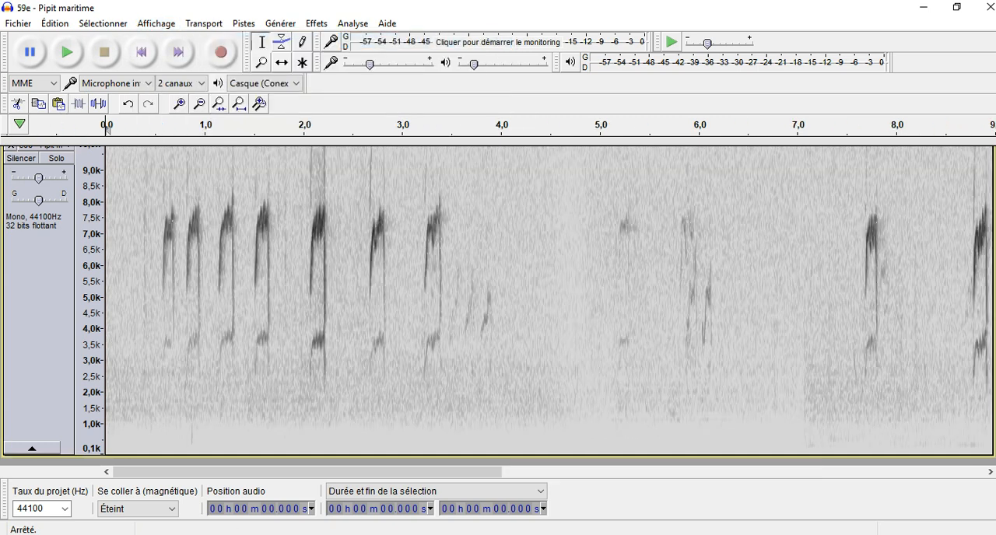
left_click(156, 24)
mouse_move(233, 41)
left_click(389, 41)
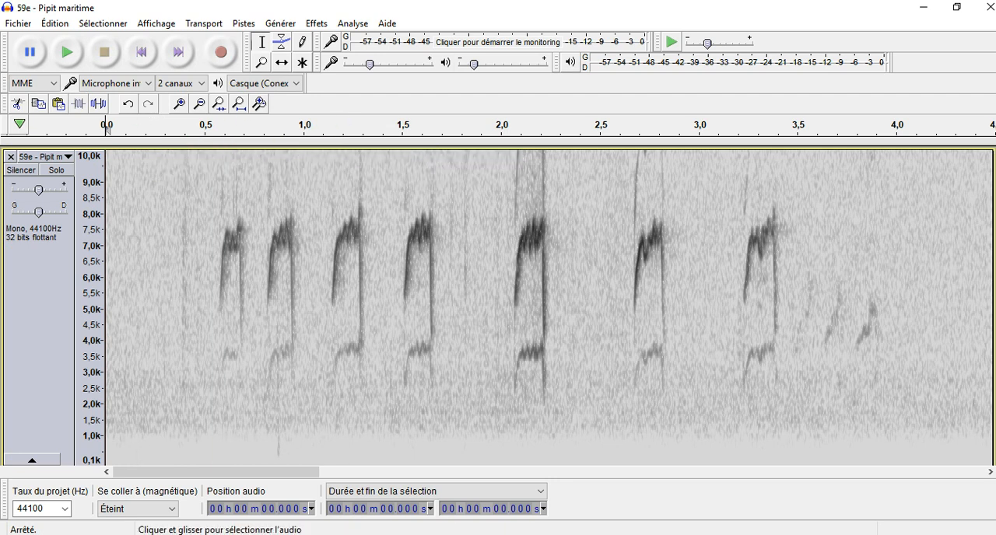
scroll(89, 296, "down", 1)
scroll(498, 306, "up", 1)
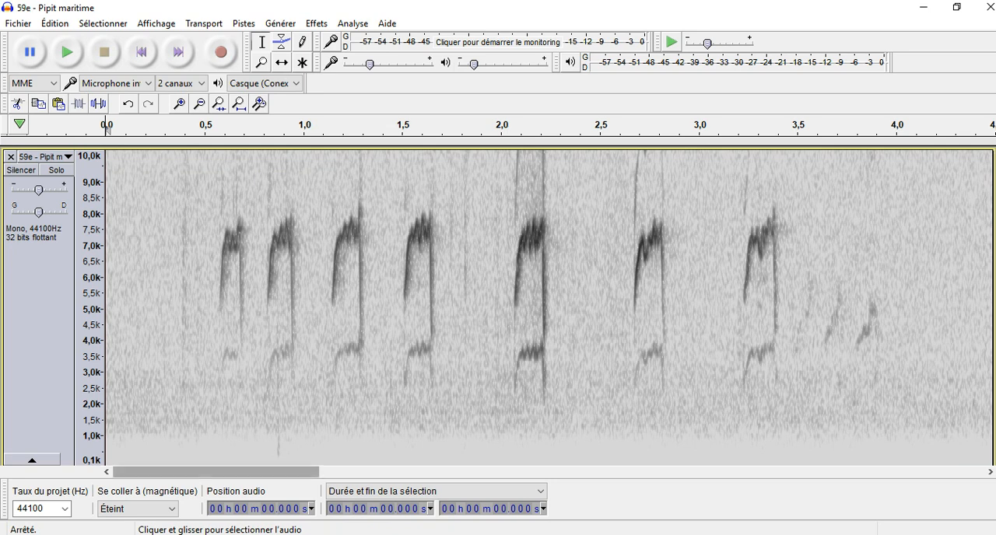
mouse_move(216, 471)
left_mouse_down()
mouse_move(913, 472)
mouse_move(216, 472)
left_mouse_up()
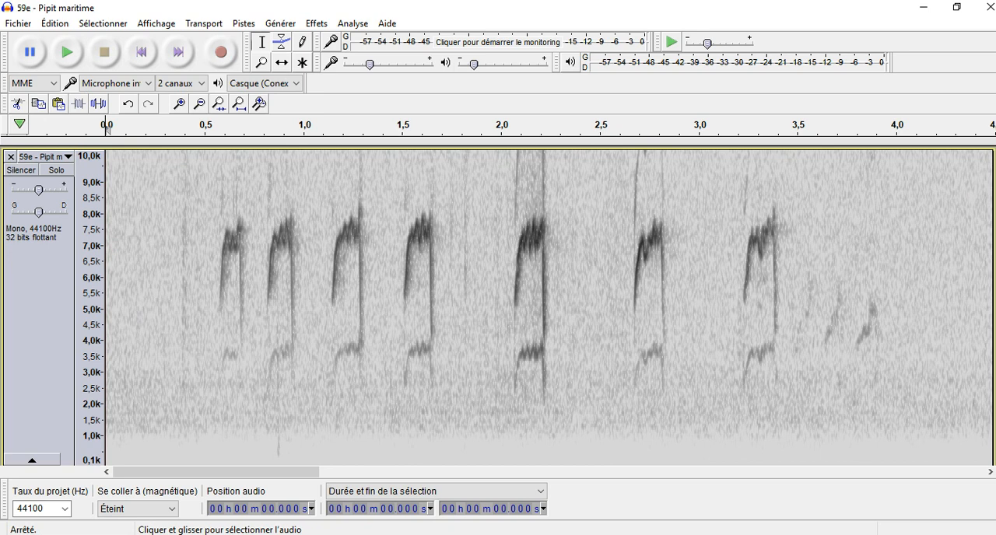
left_click_drag(169, 233, 871, 234)
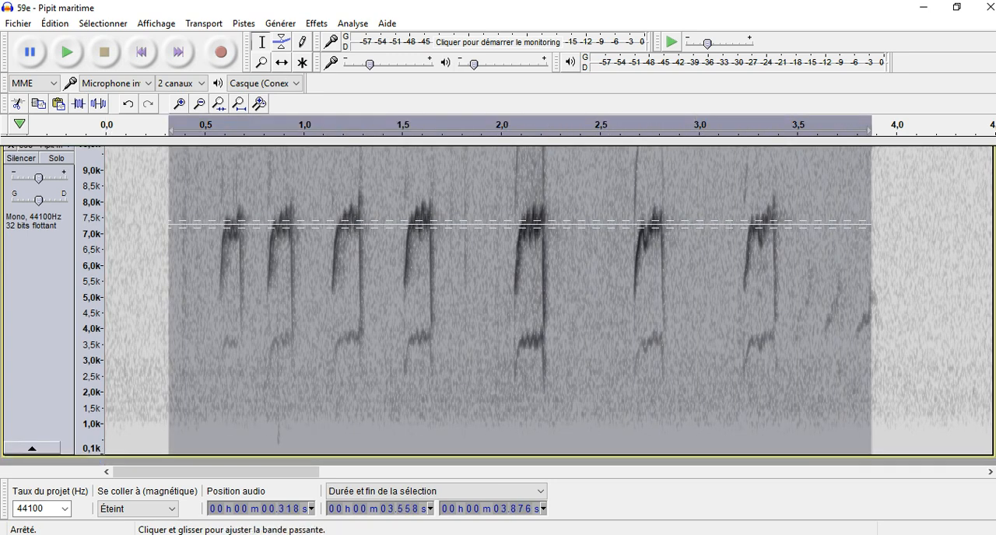
left_click(137, 257)
scroll(137, 257, "up", 1)
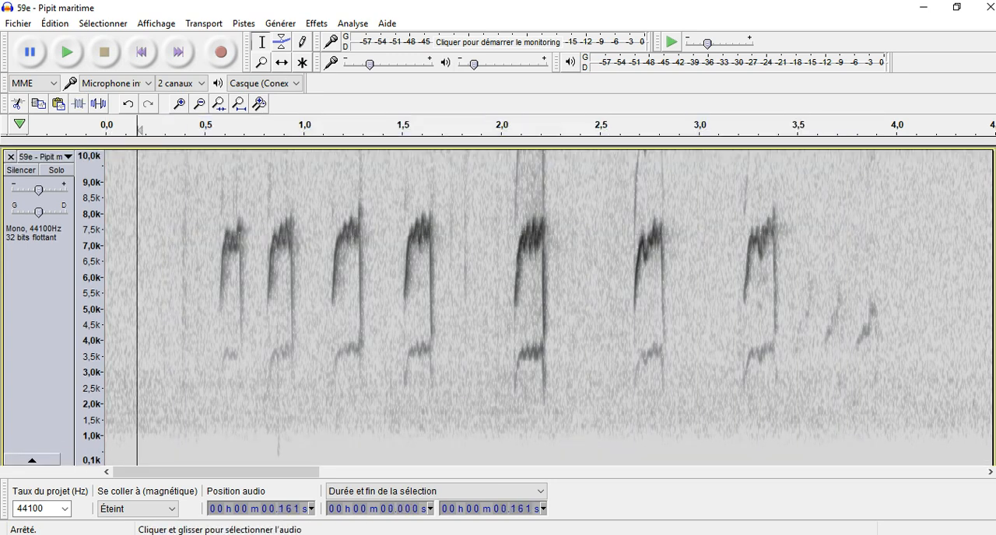
- Select the whole Pipit maritime recording and amplify it by 10,381 dB to a peak amplitude of 0,0 dB
left_click(103, 23)
left_click(109, 40)
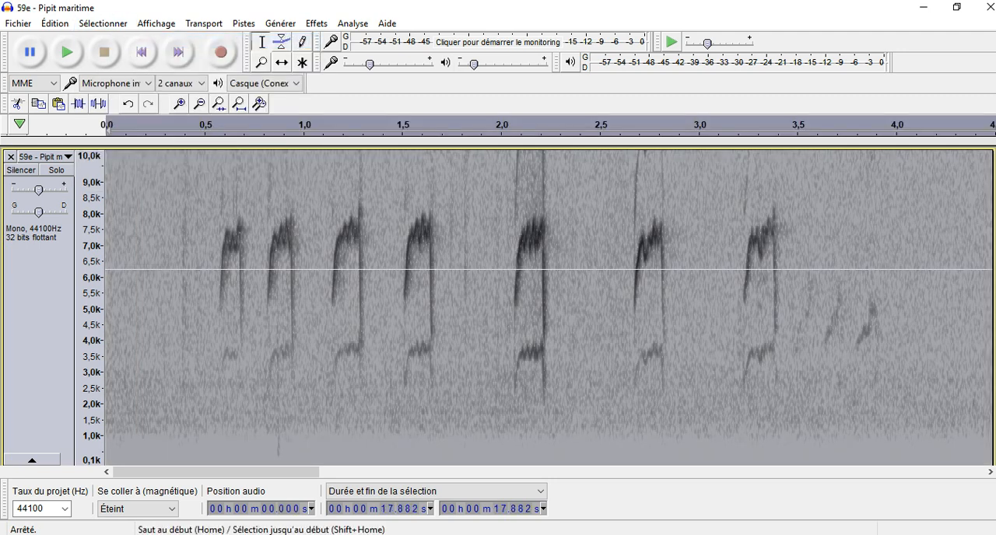
left_click(316, 24)
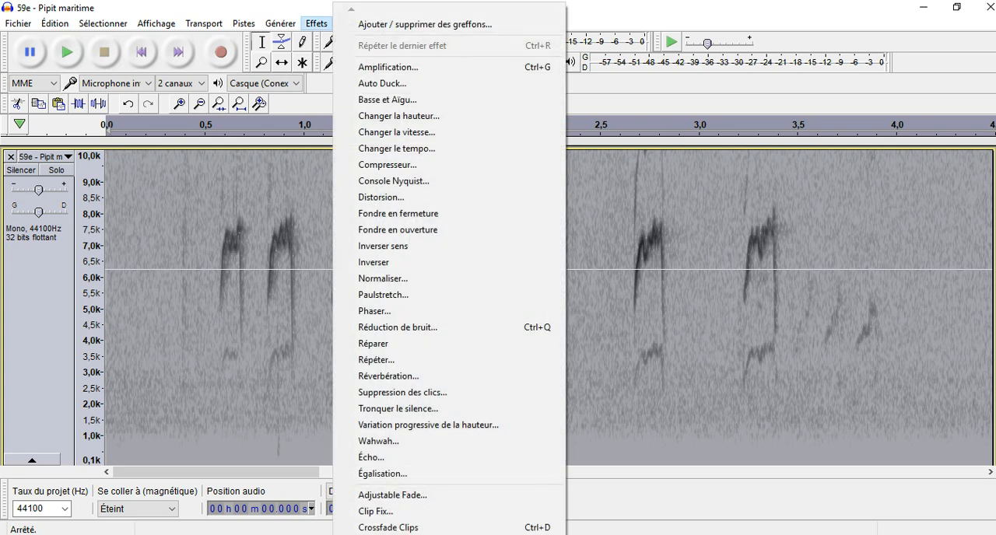
left_click(389, 67)
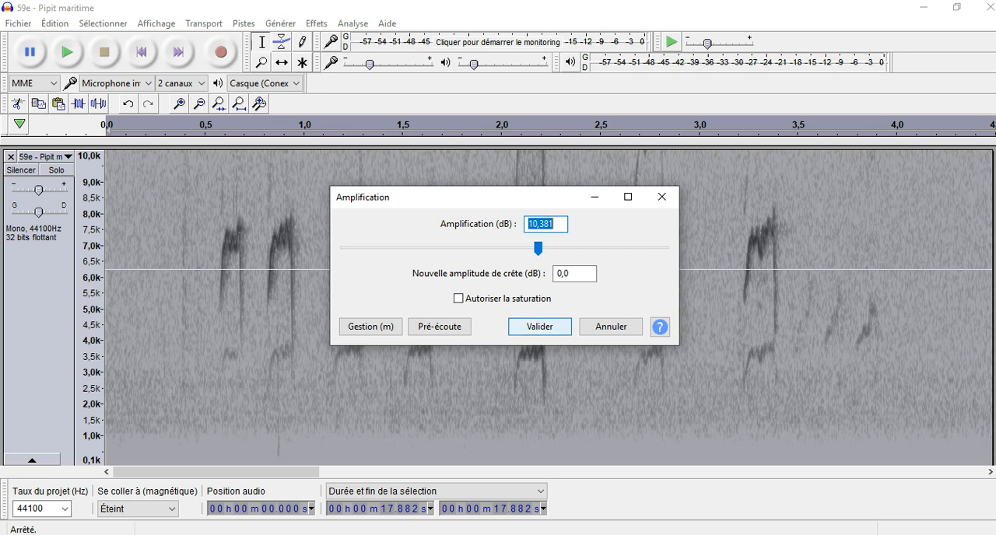
key("Return")
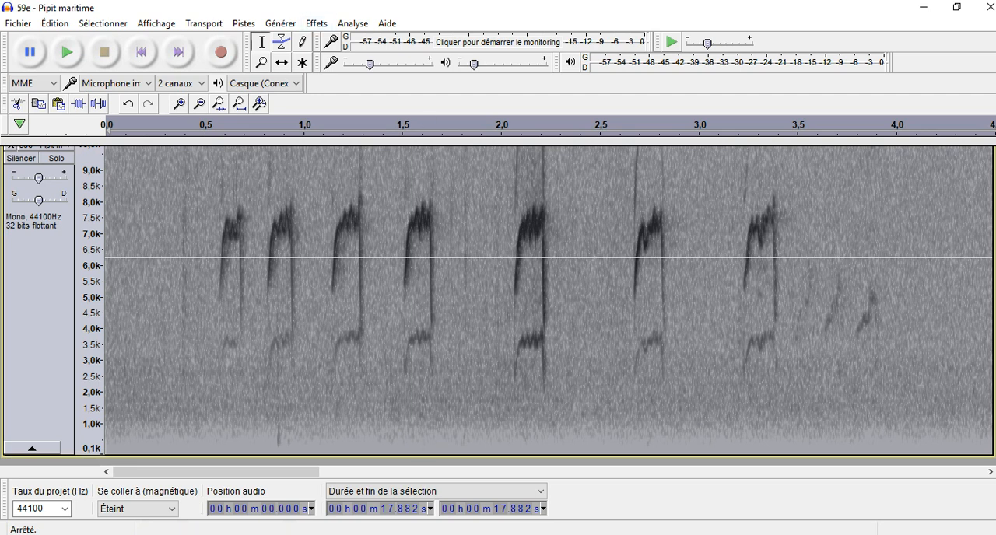
- Apply a High Pass Filter at 1500 Hz with a 6 dB per octave rolloff to the whole track, and clear the selection
left_click(316, 23)
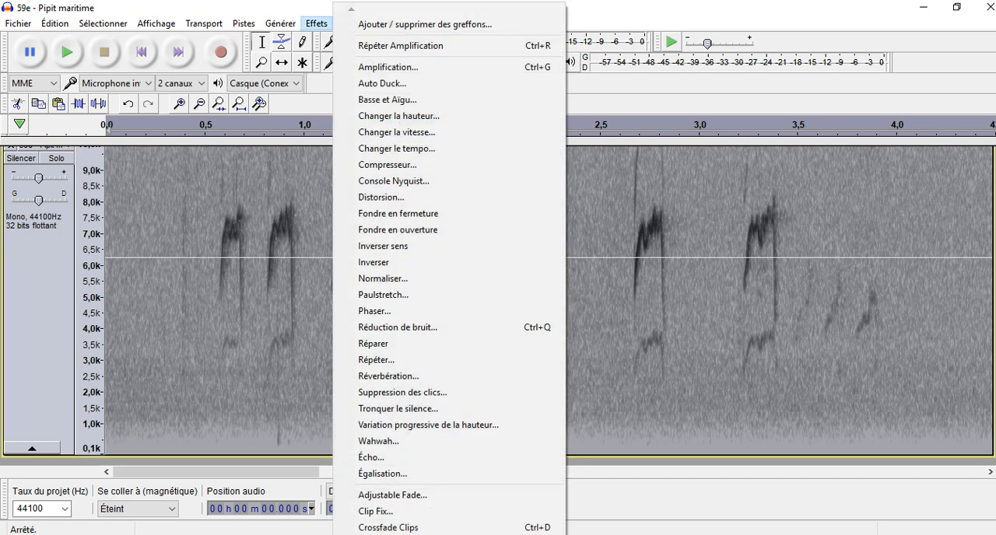
scroll(381, 517, "down", 5)
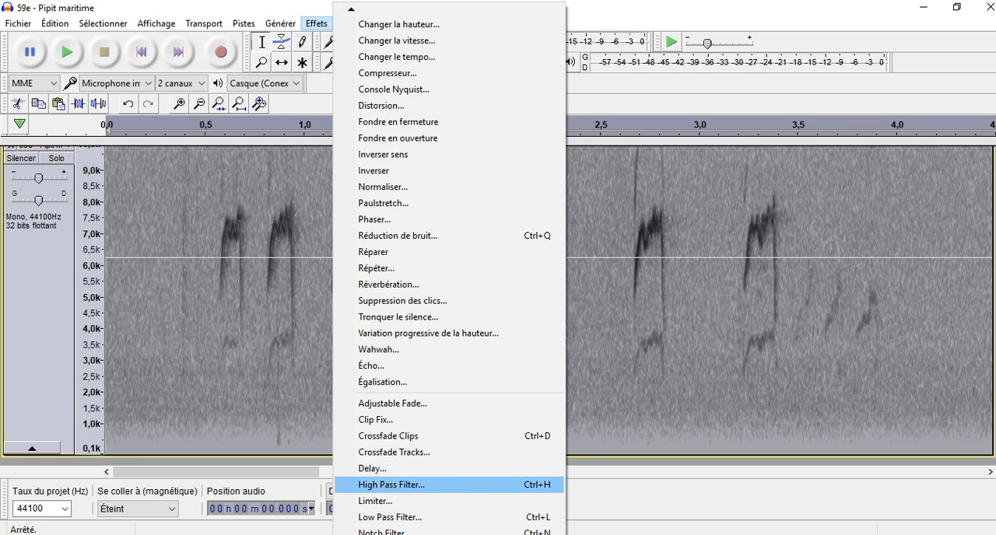
left_click(391, 485)
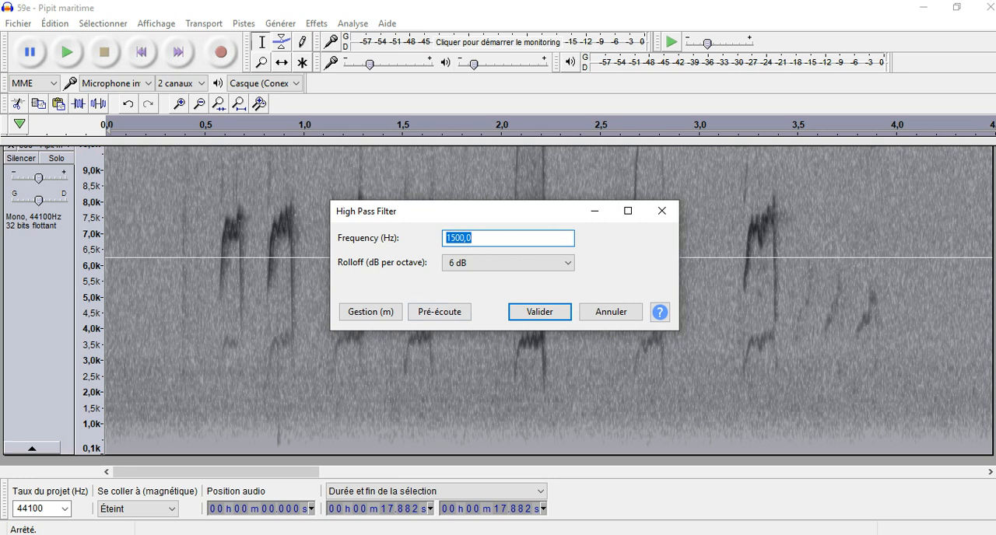
left_click_drag(483, 211, 605, 190)
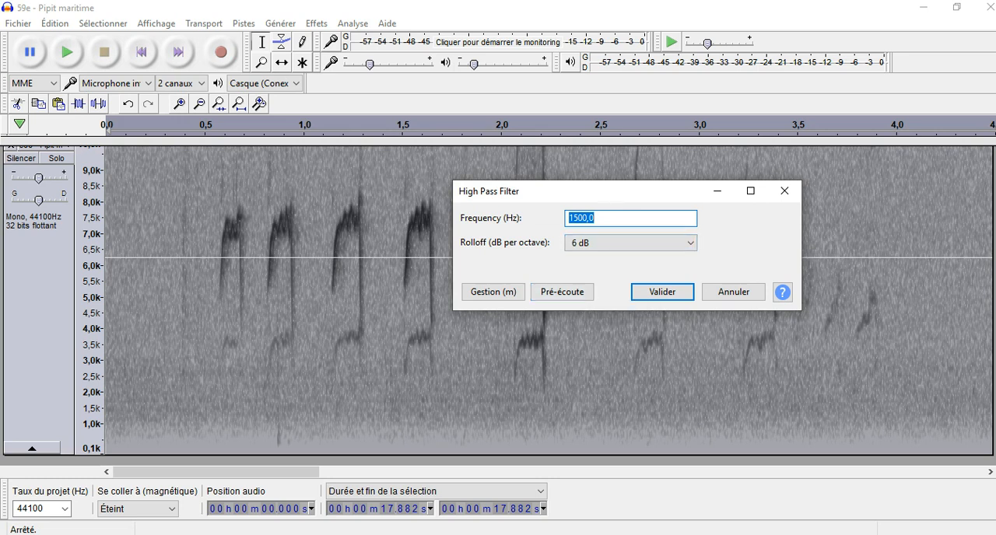
left_click(690, 243)
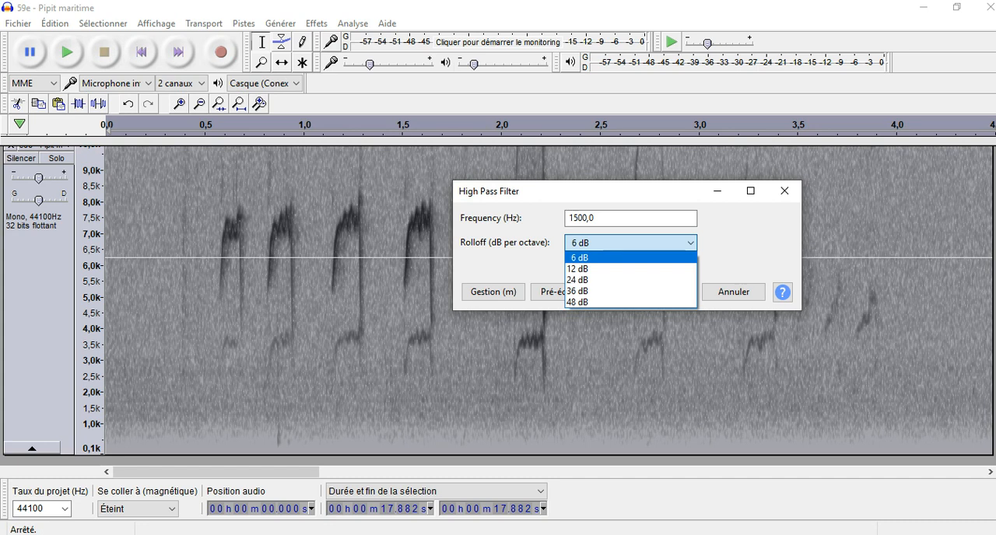
left_click(623, 257)
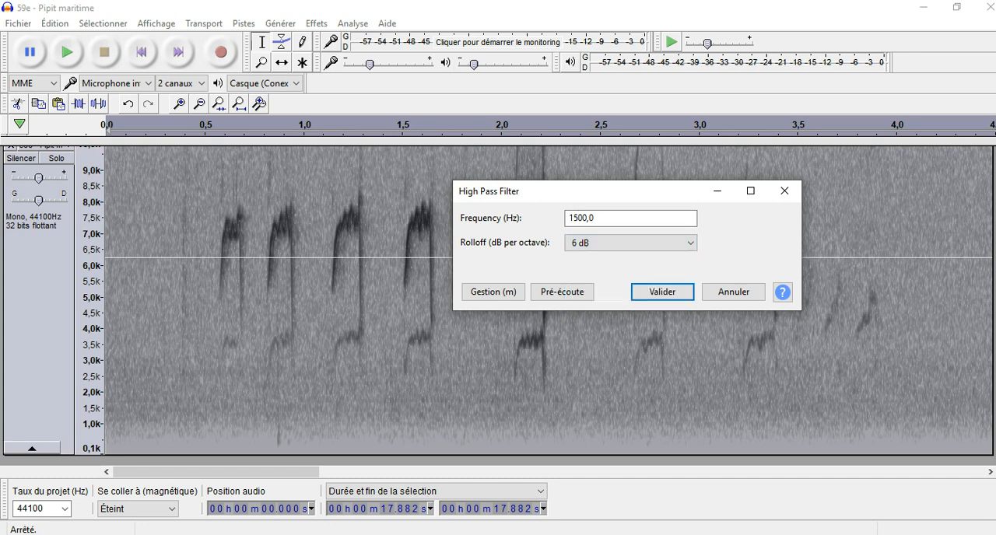
left_click(662, 291)
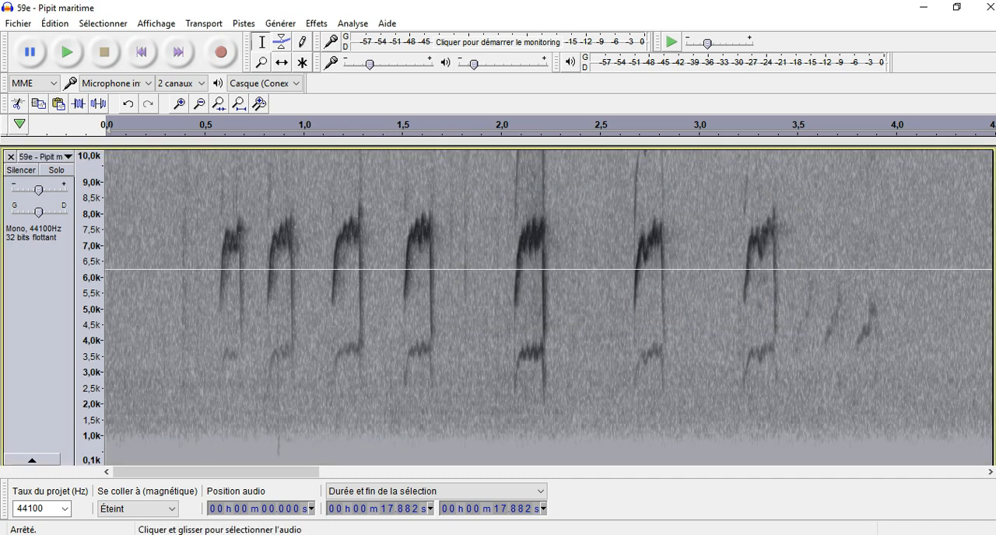
left_click(748, 303)
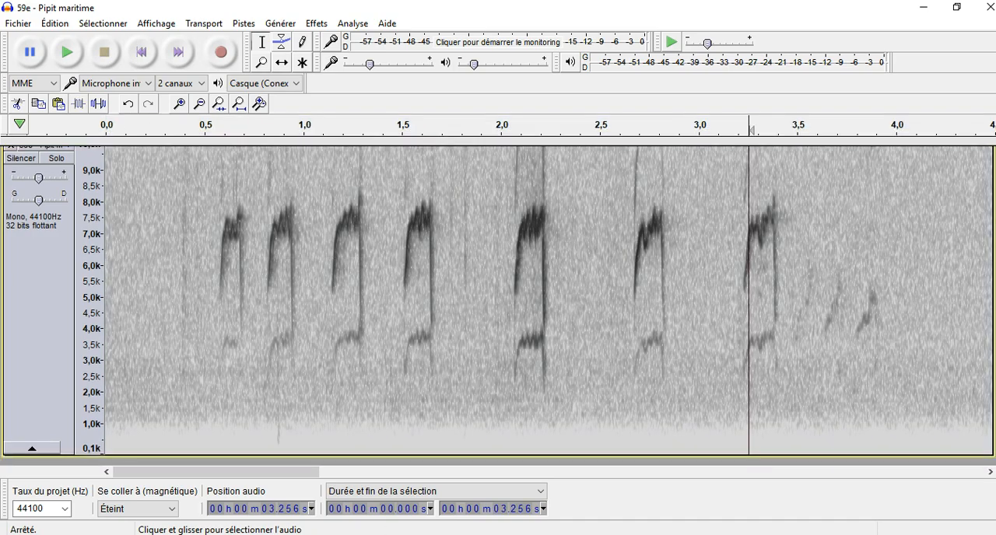
mouse_move(225, 473)
left_mouse_down()
mouse_move(894, 472)
mouse_move(225, 472)
left_mouse_up()
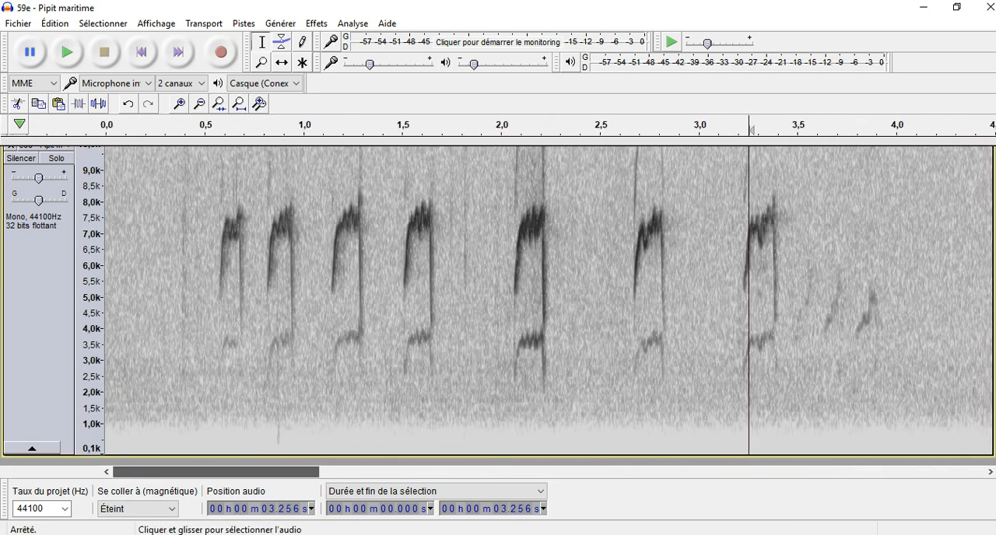
scroll(498, 307, "up", 1)
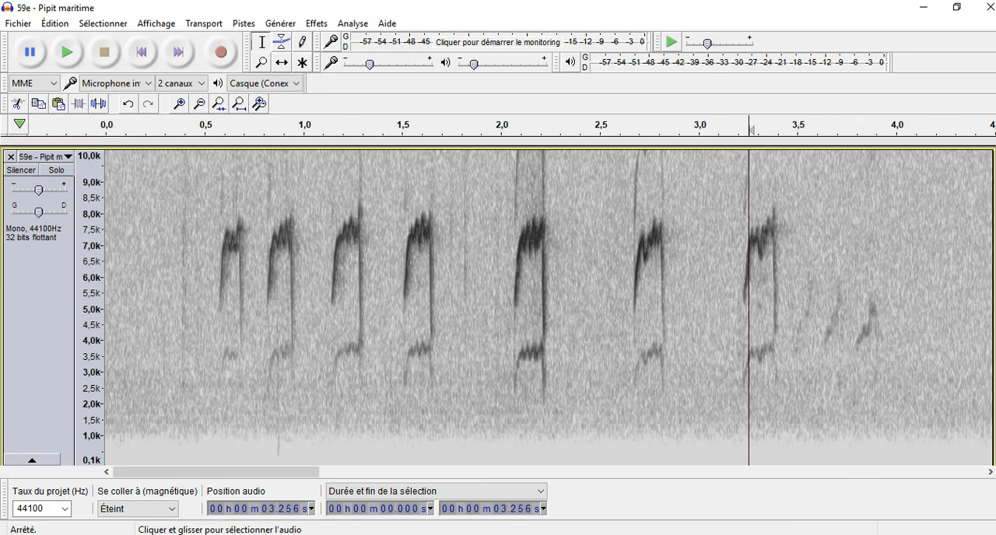